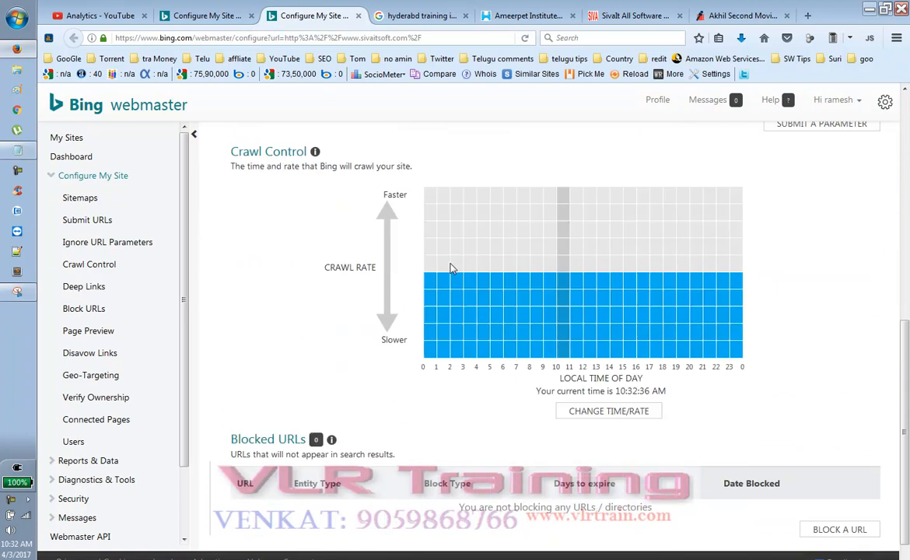
scroll(449, 267, "up", 5)
scroll(450, 269, "up", 3)
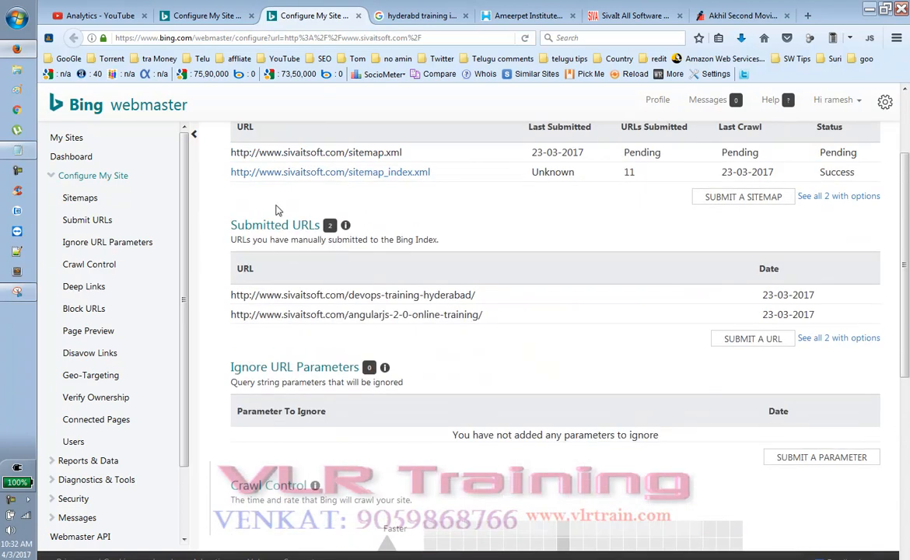
scroll(294, 219, "up", 3)
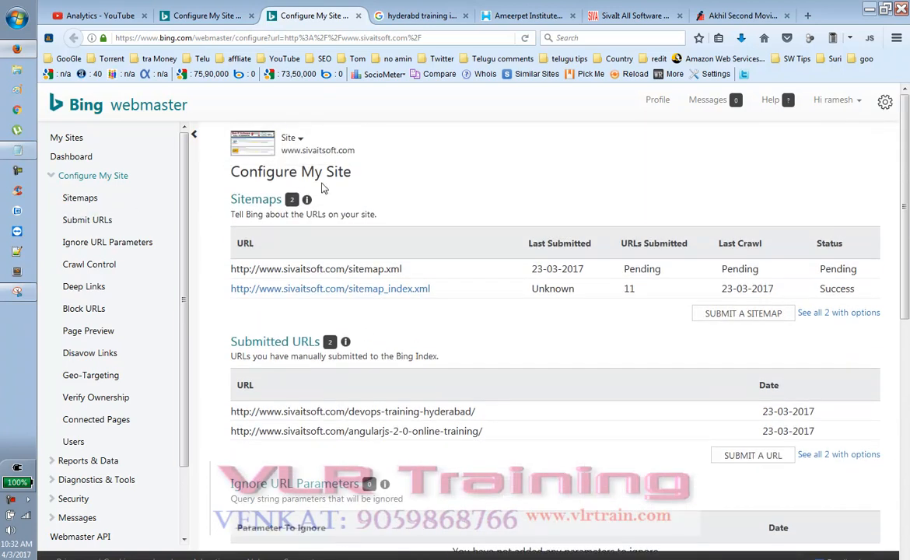
left_click(88, 199)
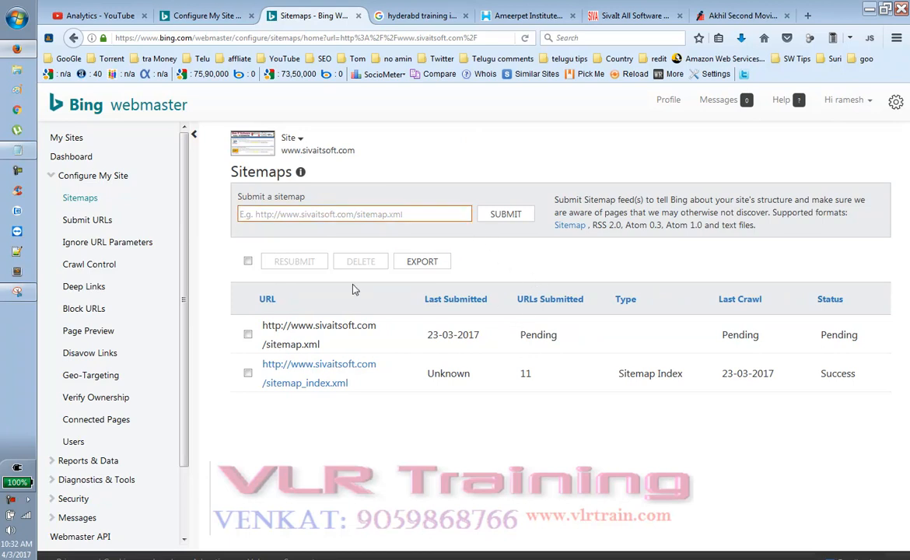
left_click(248, 335)
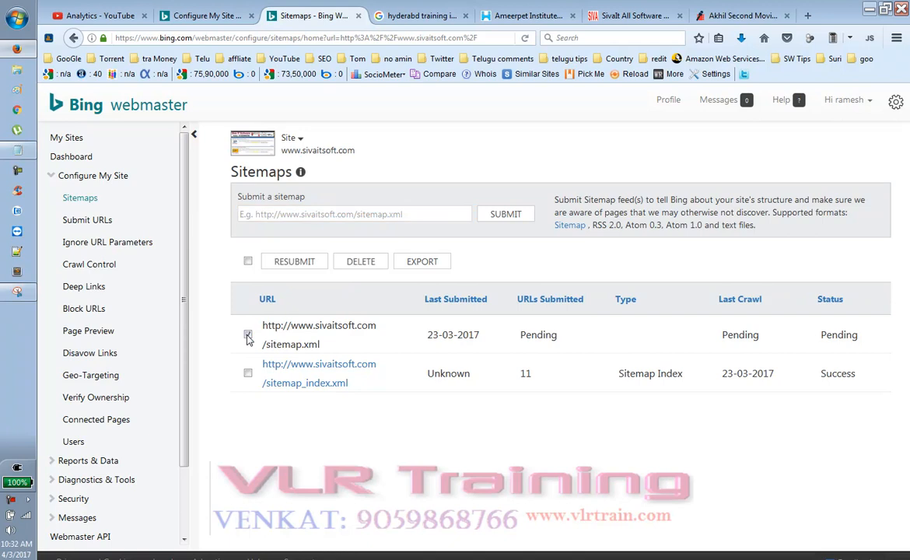
left_click(357, 266)
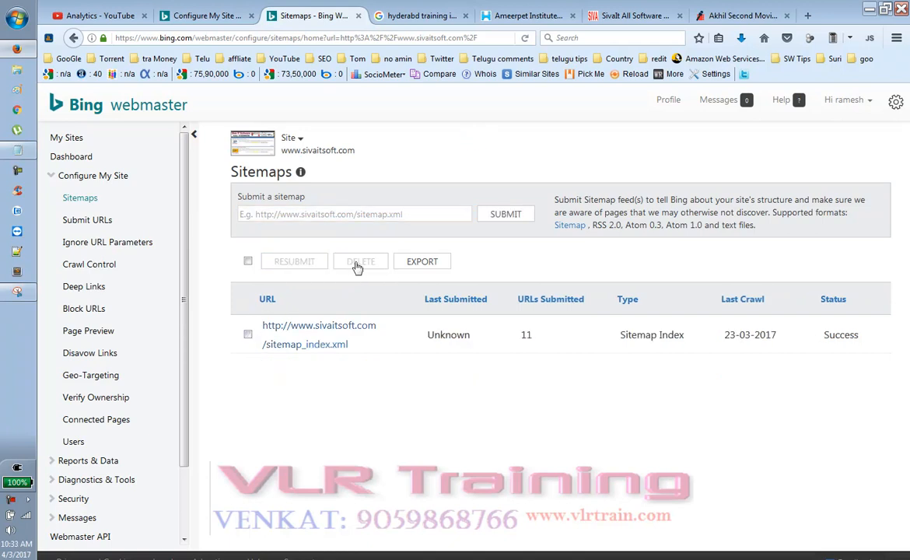
Examine the child sitemaps inside sitemap_index.xml and return to the sitemap list.
left_click(380, 213)
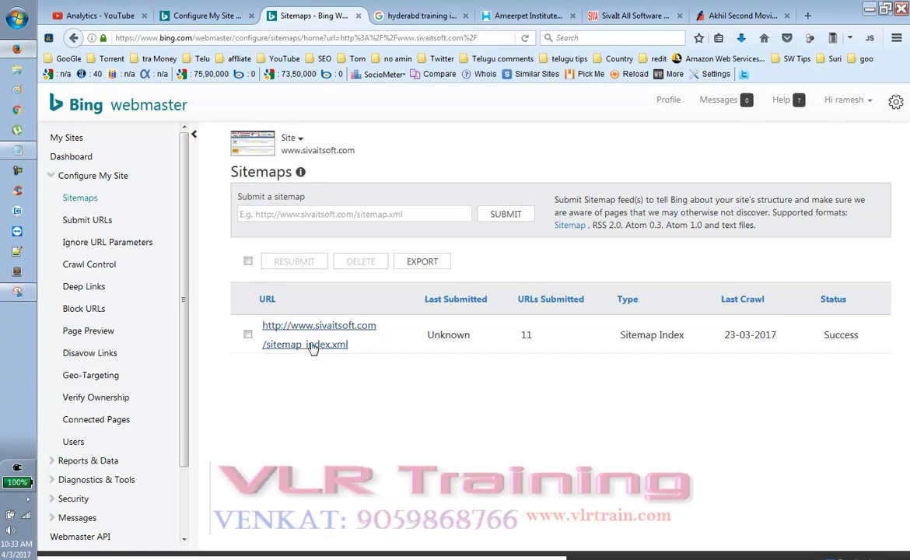
left_click(321, 327)
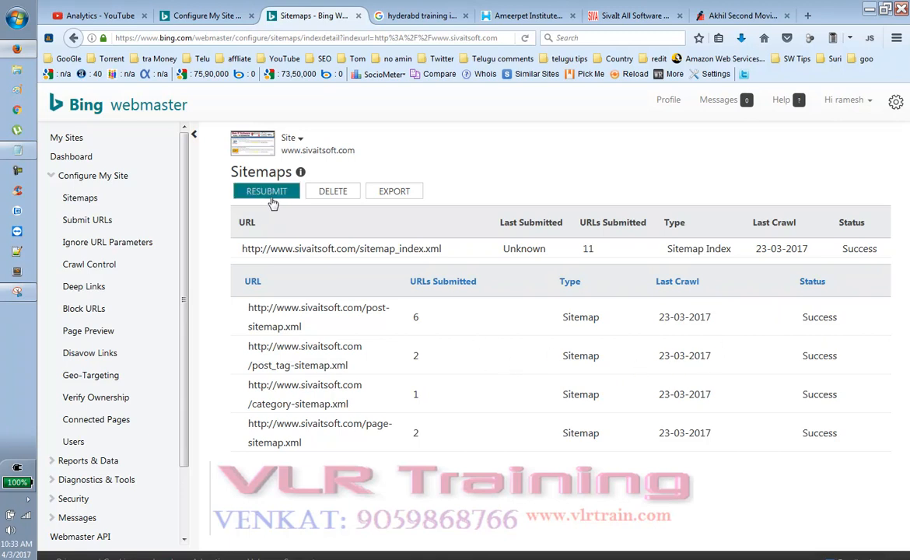
left_click(97, 200)
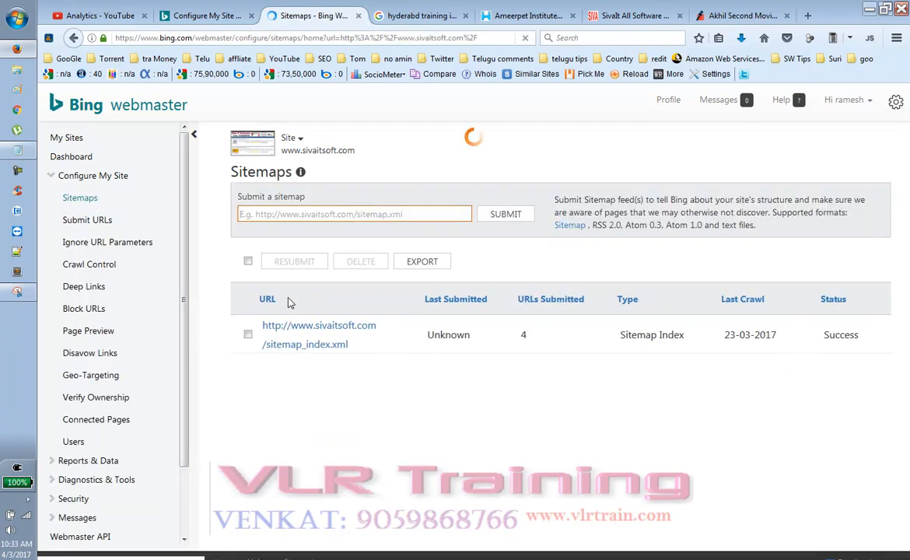
Resubmit the sitemap_index.xml sitemap and view its details.
left_click(247, 335)
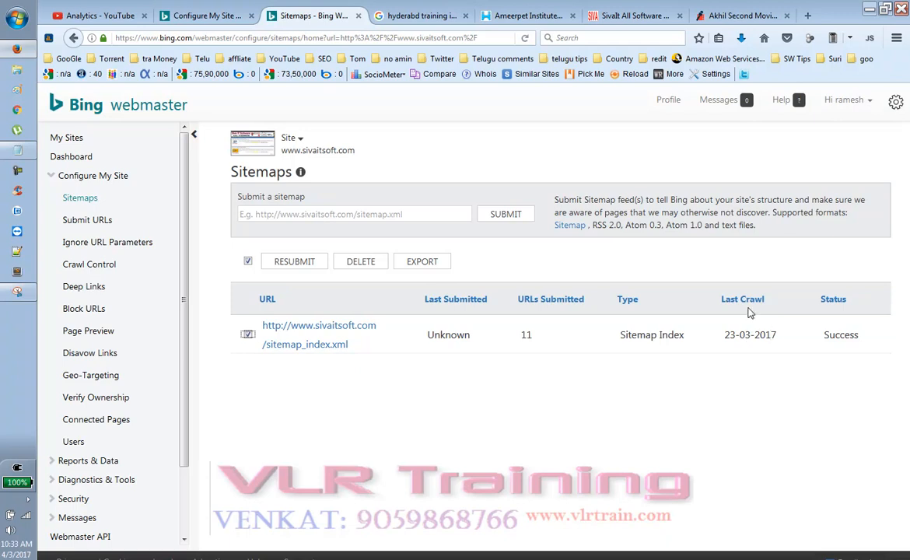
left_click(296, 268)
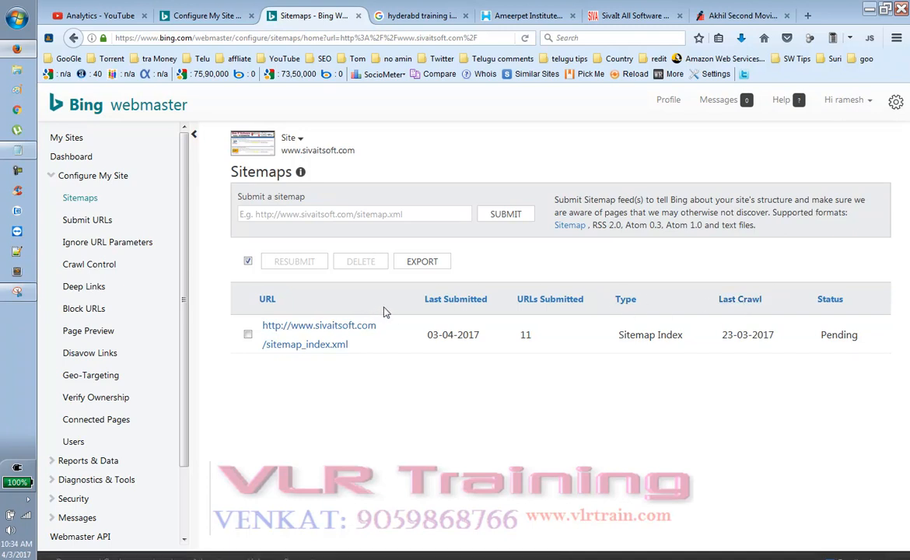
left_click(315, 334)
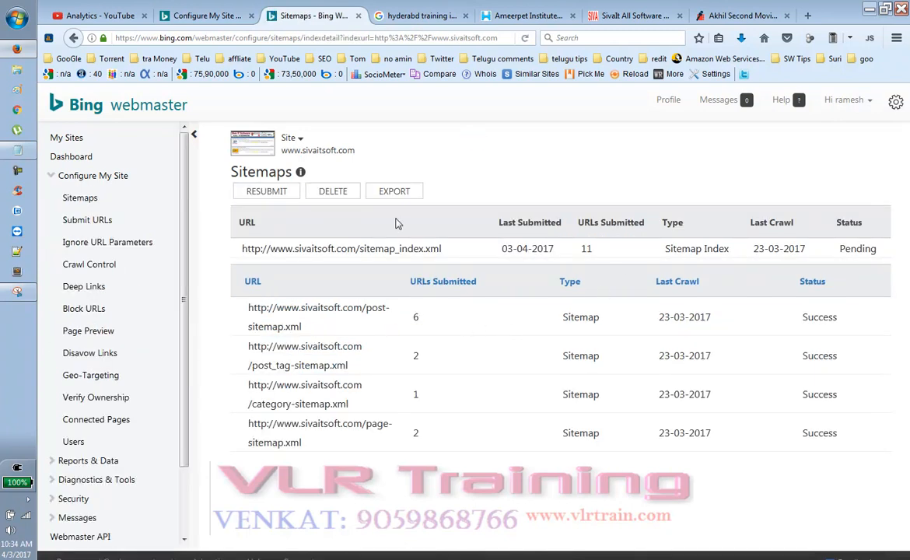
mouse_move(300, 172)
Open the Submit URLs page, and copy the address of the SAP QM Training Course Content post from the sivaitsoft.com site.
left_click(103, 224)
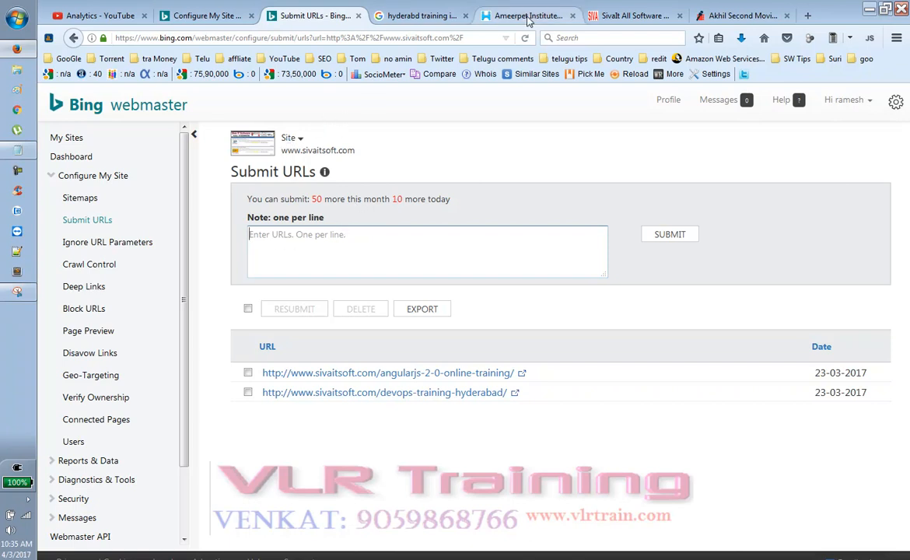
left_click(616, 16)
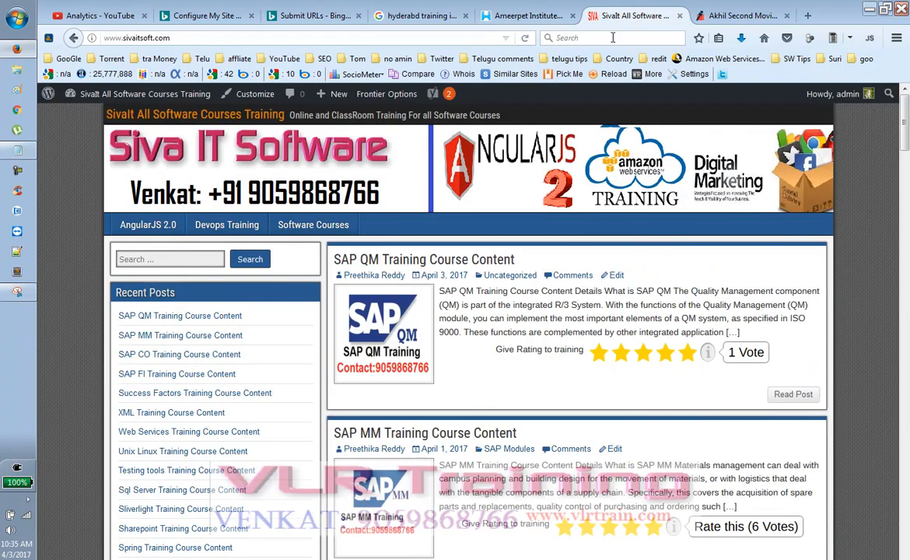
left_click(406, 259)
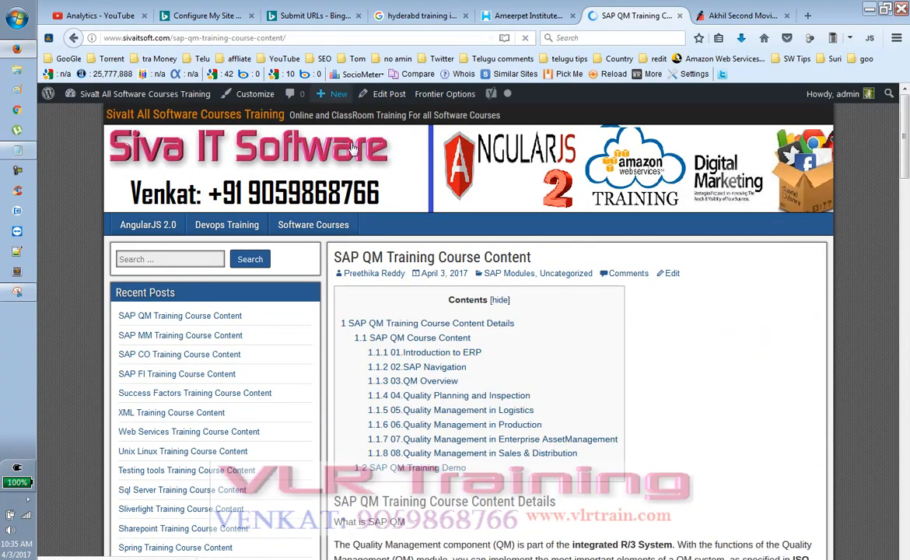
left_click(272, 38)
right_click(276, 41)
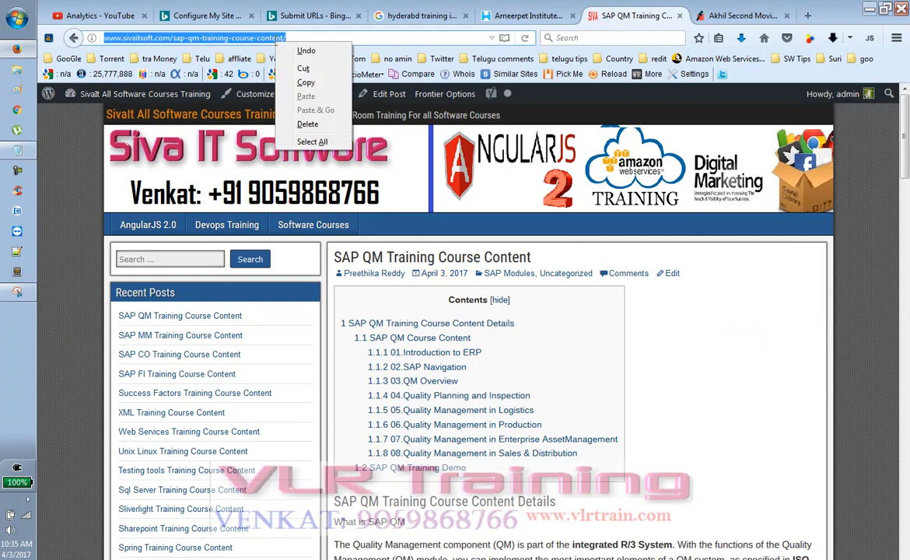
left_click(295, 82)
left_click(310, 18)
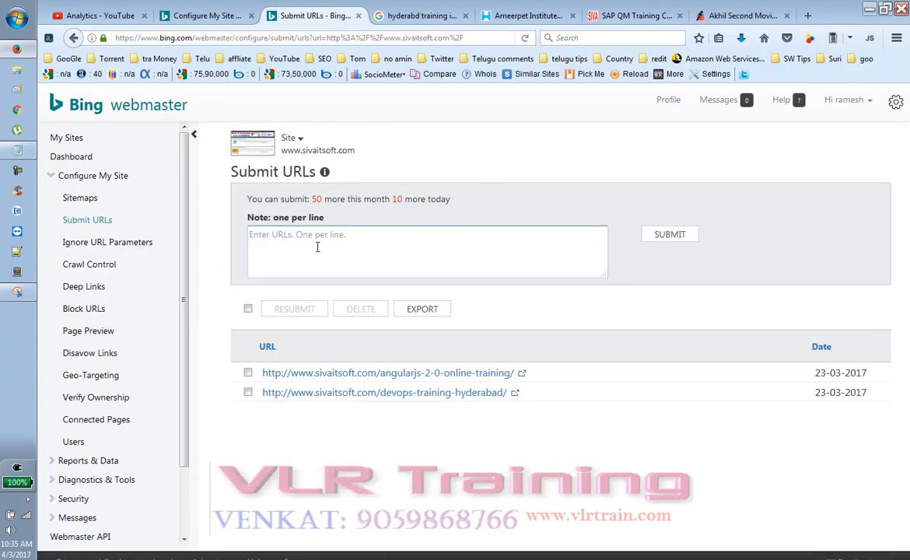
key("ctrl+v")
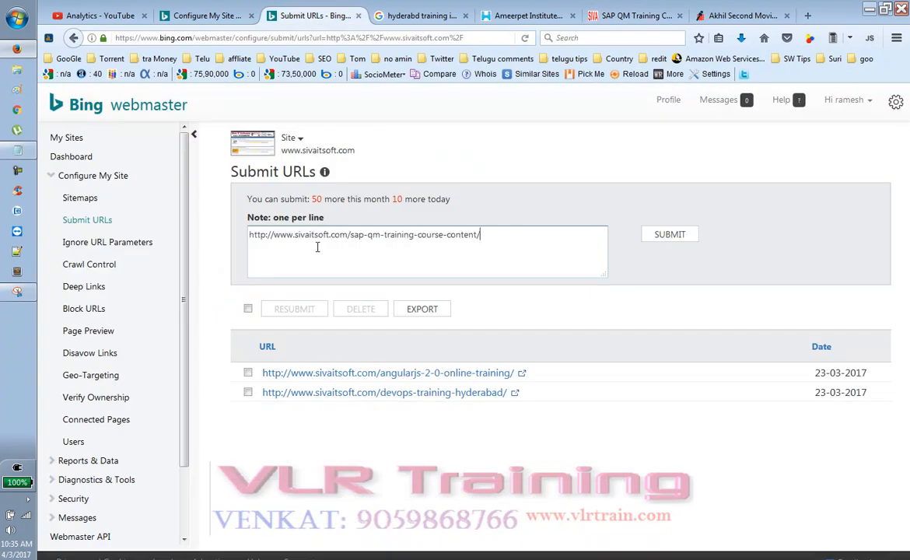
left_click(657, 241)
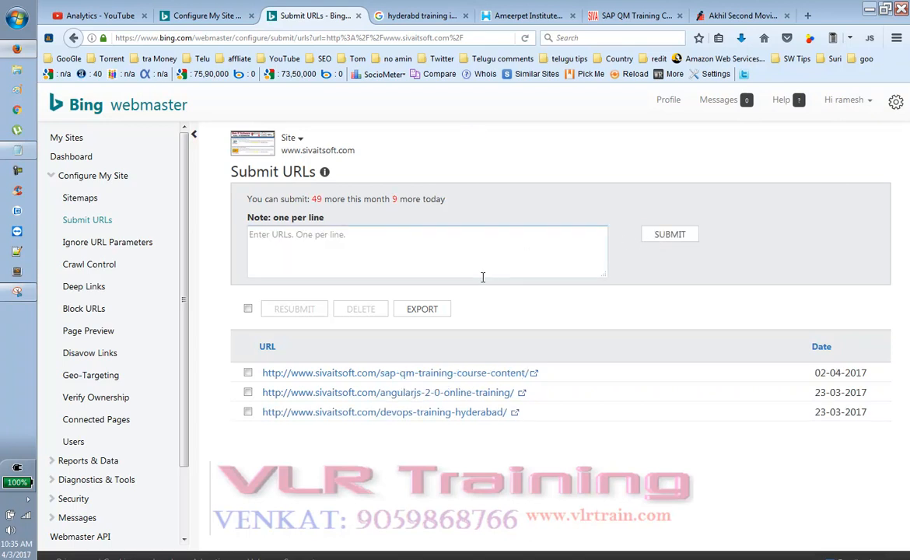
Select the submitted sap-qm-training-course-content entry, open its link to check the page, and return to Submit URLs.
left_click(248, 373)
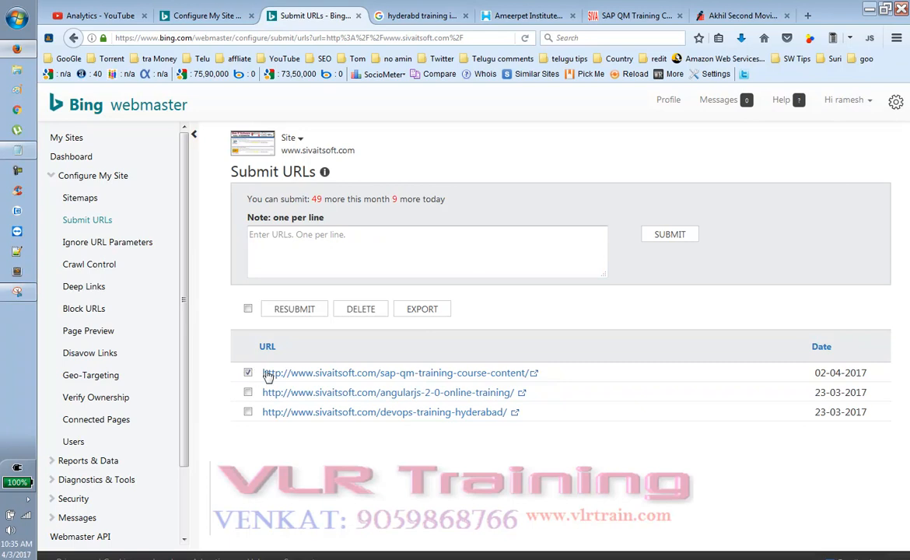
left_click(402, 374)
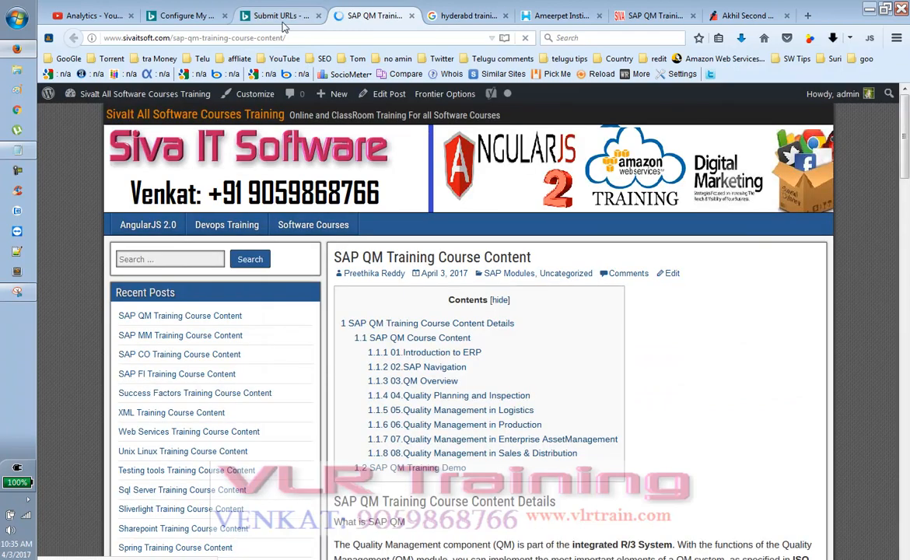
left_click(276, 16)
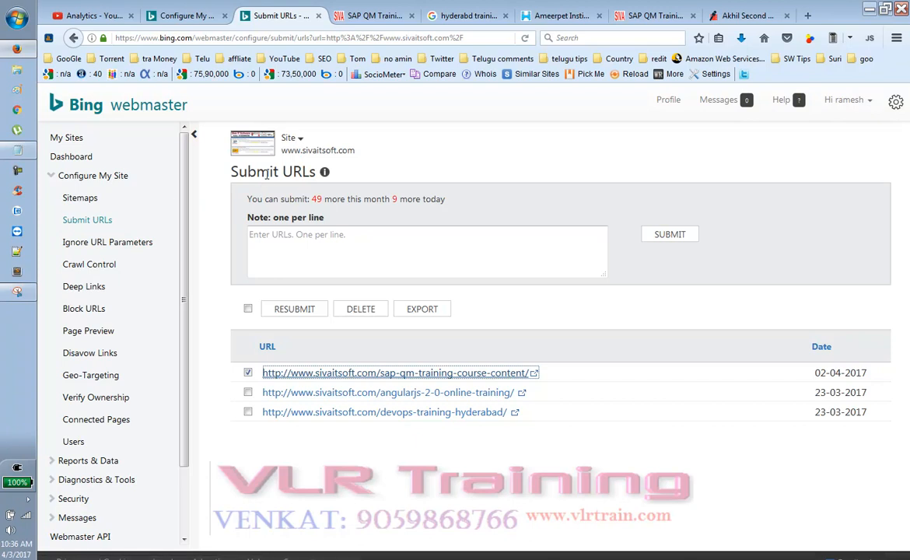
mouse_move(326, 176)
left_click(398, 236)
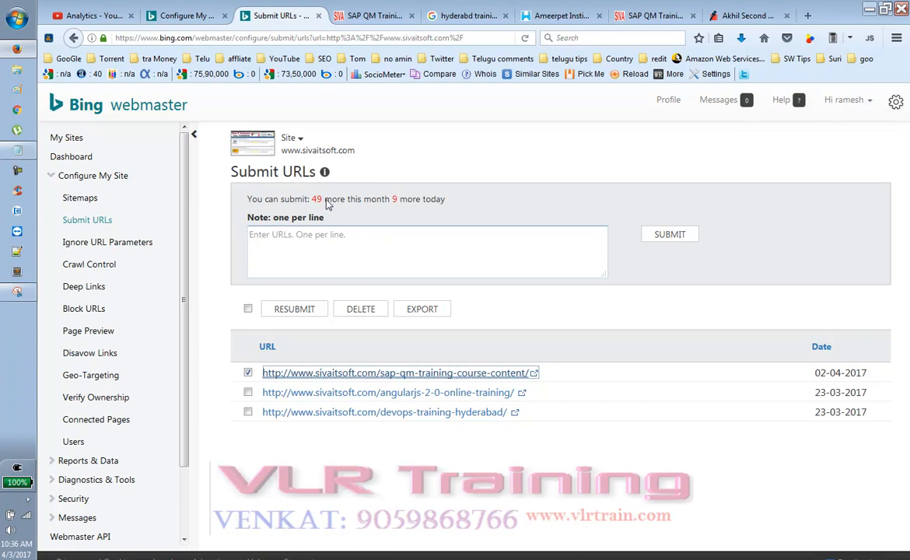
Open the Ignore URL Parameters page, and search the sivaitsoft.com site for "sap" from the SAP QM post.
left_click(99, 240)
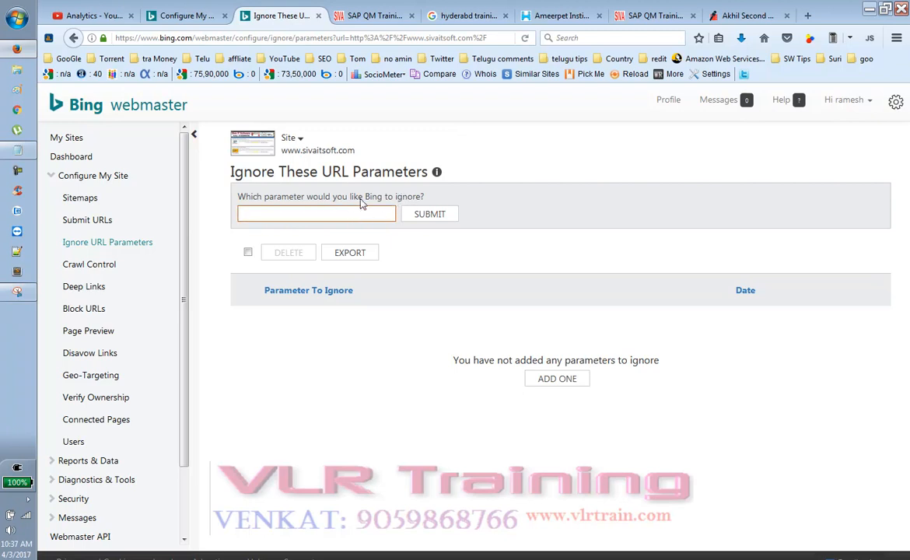
mouse_move(437, 176)
left_click(372, 22)
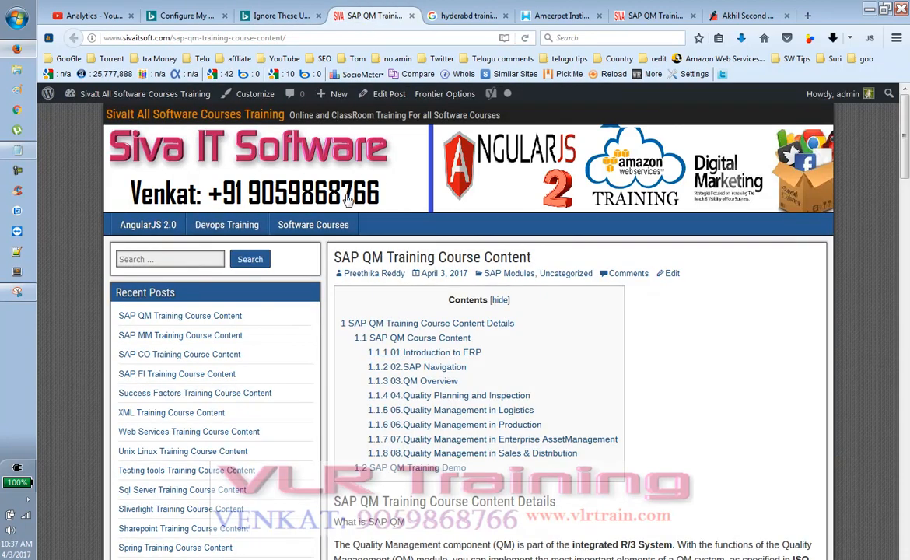
left_click(182, 258)
type("sap")
left_click(250, 259)
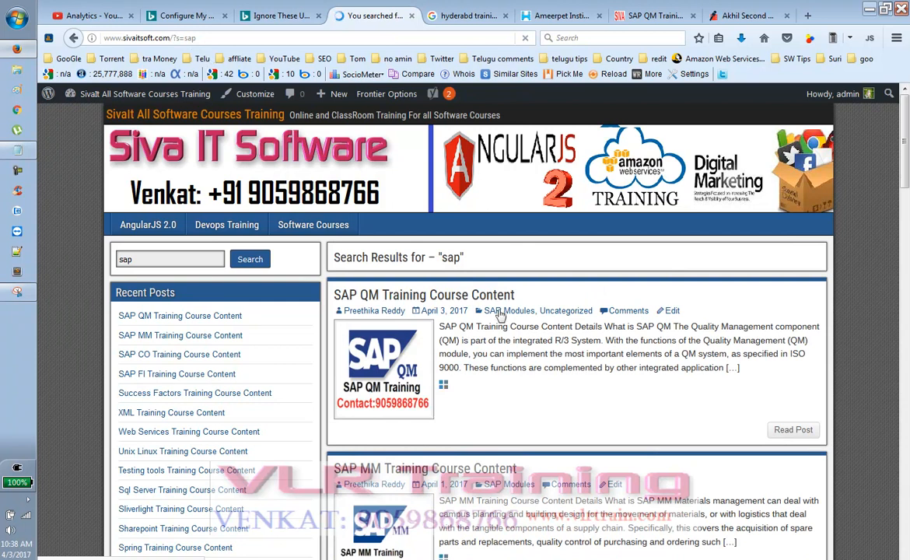
Examine the listed search results and the query string in the address of the results page.
scroll(490, 340, "down", 5)
scroll(489, 341, "up", 2)
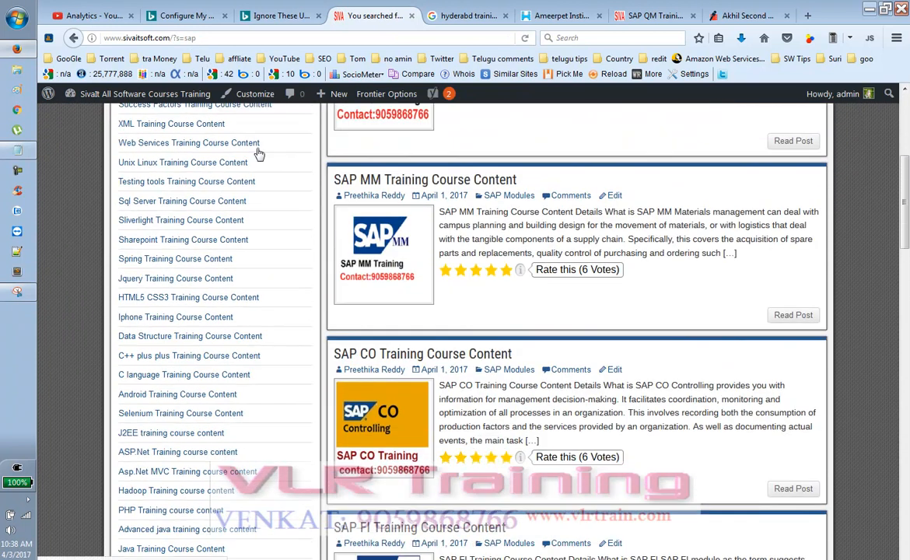
left_click(183, 37)
scroll(396, 249, "up", 1)
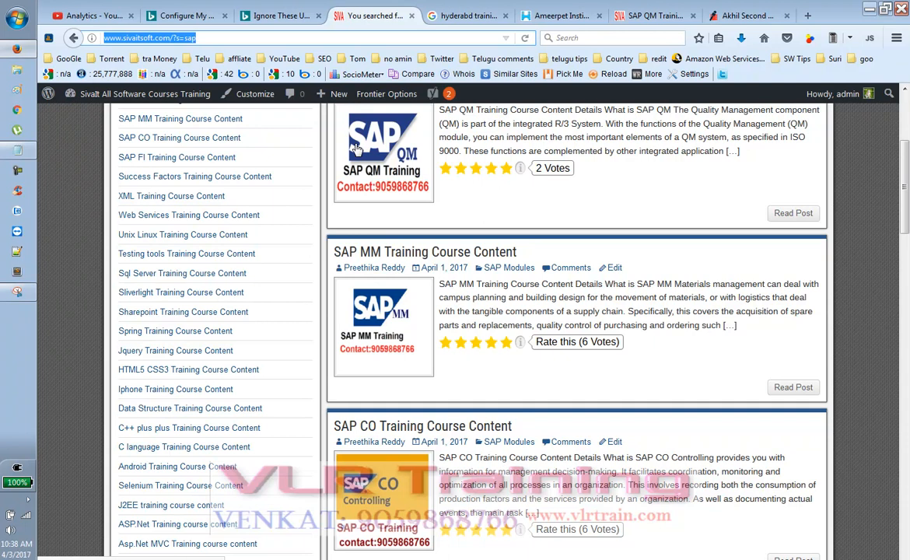
scroll(355, 147, "down", 1)
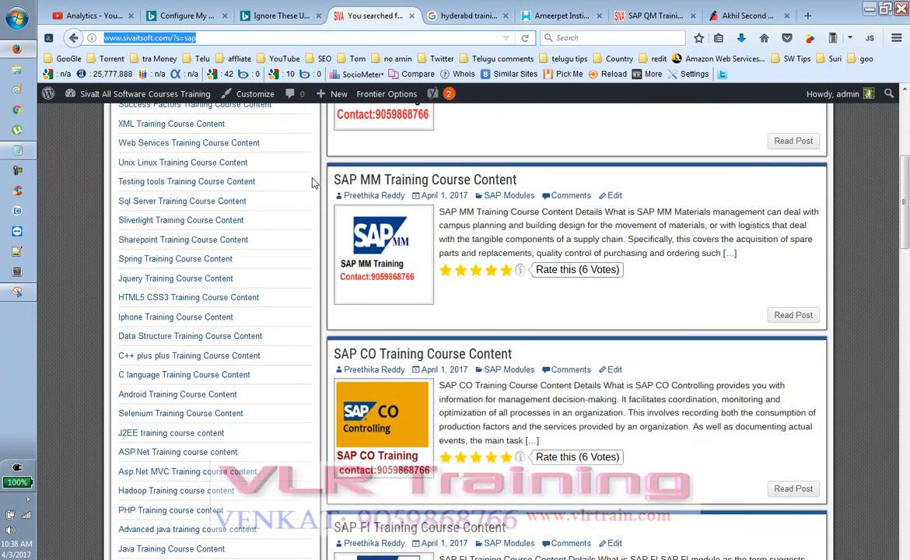
scroll(311, 182, "up", 3)
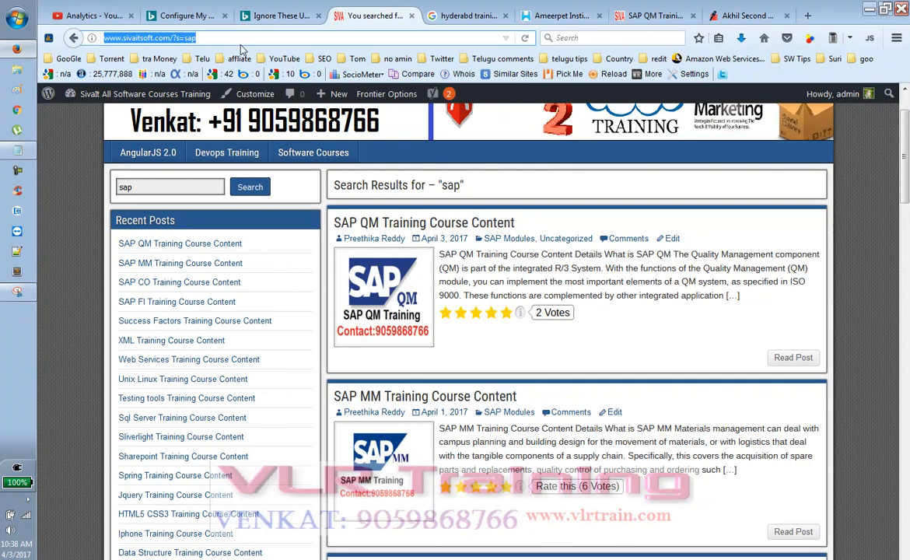
scroll(357, 127, "down", 1)
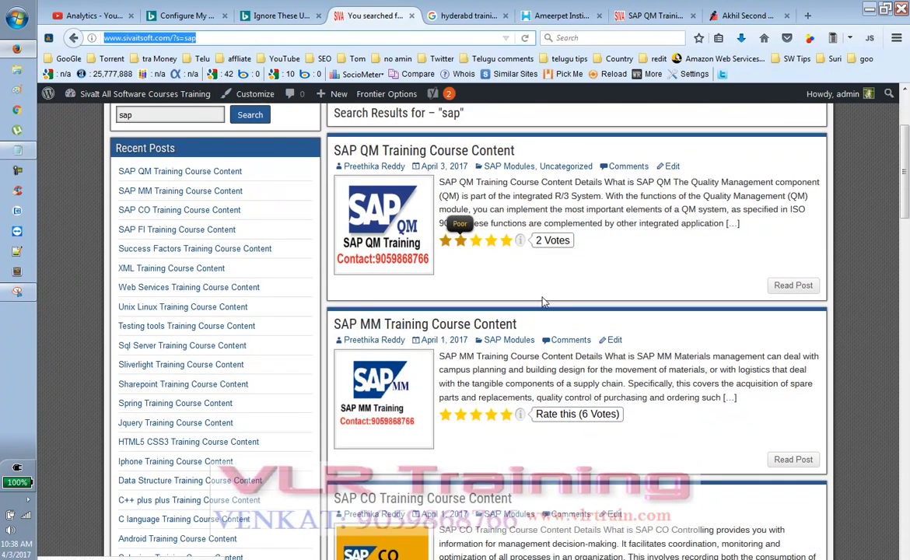
scroll(524, 290, "down", 2)
left_click(212, 35)
right_click(194, 34)
left_click(202, 43)
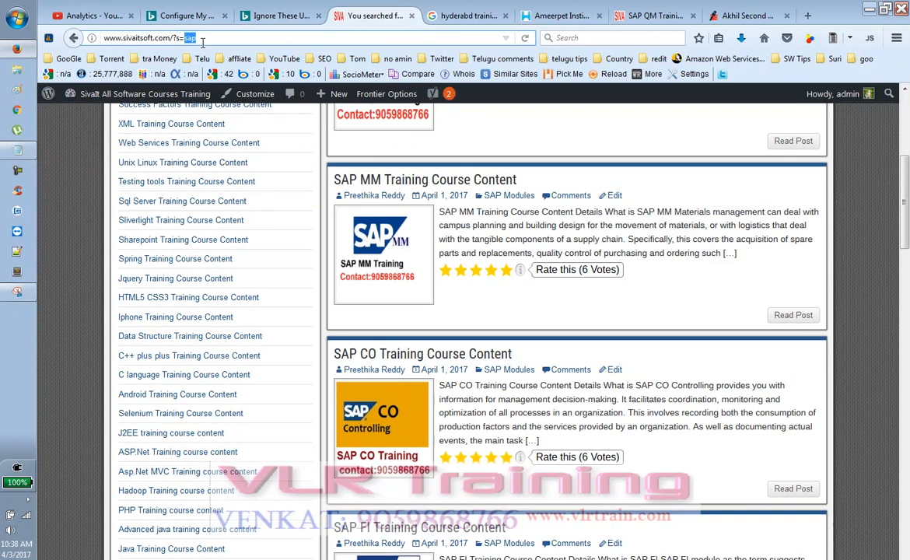
left_click_drag(194, 37, 103, 38)
right_click(202, 43)
left_click(233, 86)
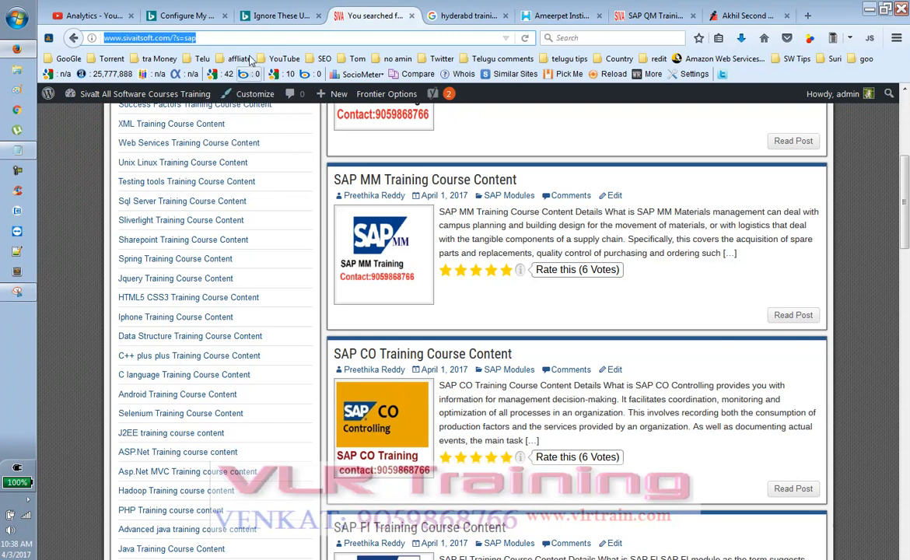
left_click(187, 16)
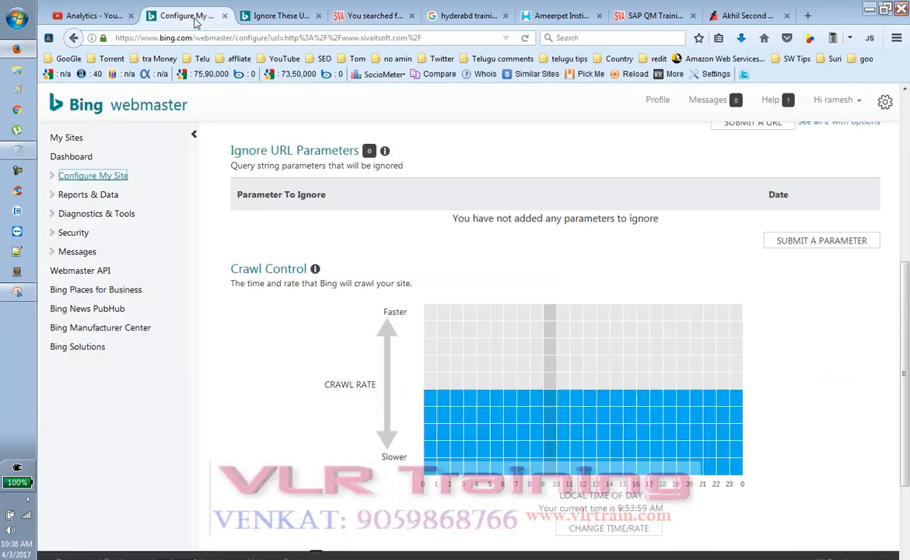
left_click(271, 20)
left_click(273, 221)
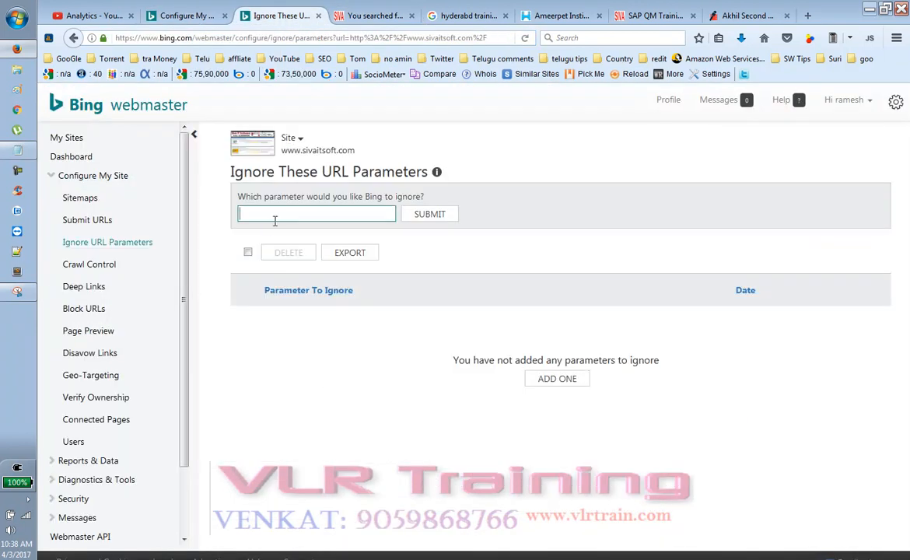
key("super")
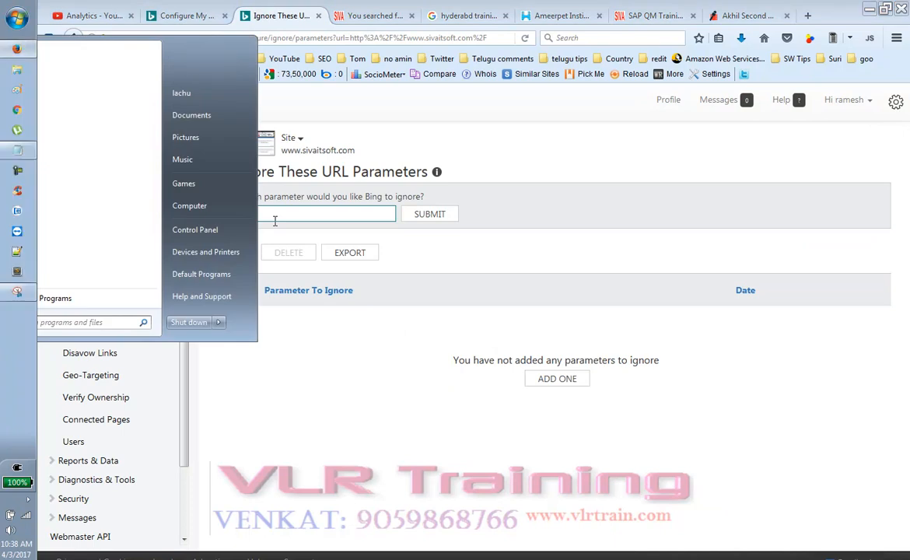
key("super")
key("ctrl+v")
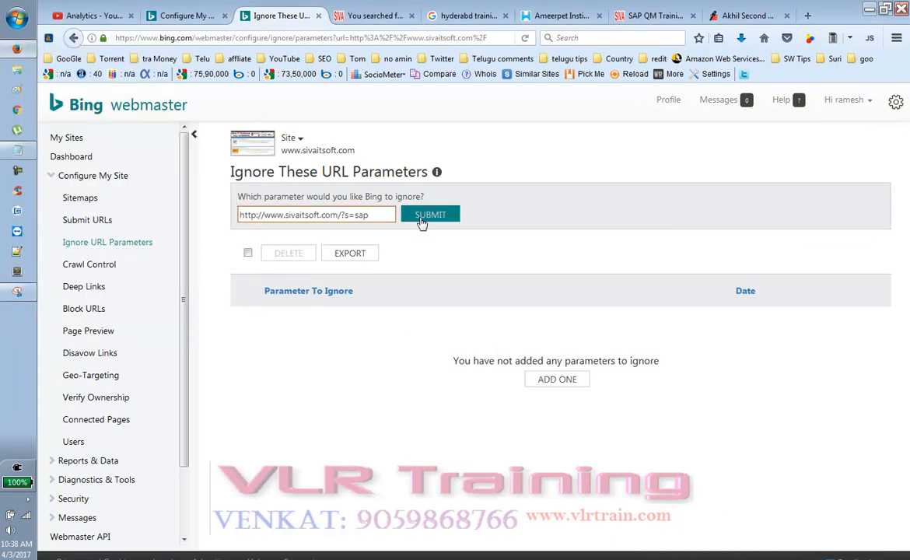
left_click(448, 213)
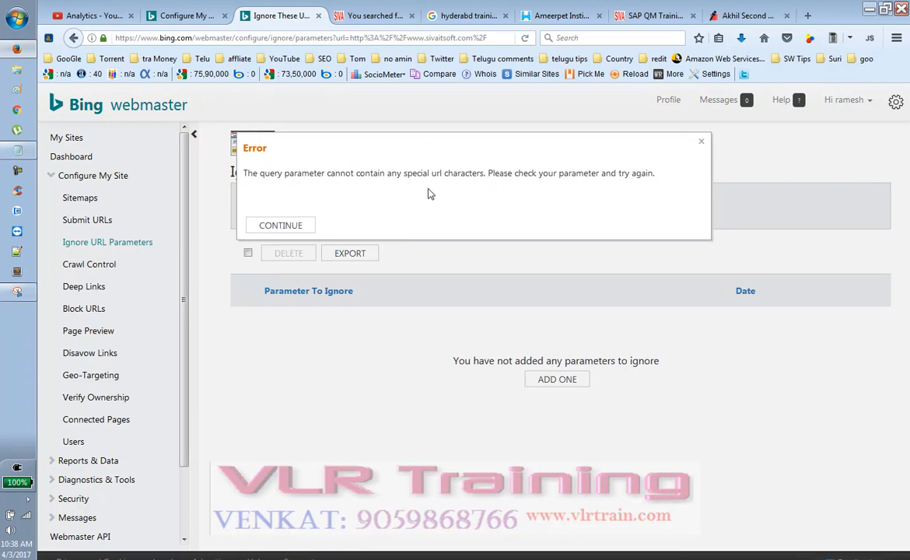
left_click(700, 145)
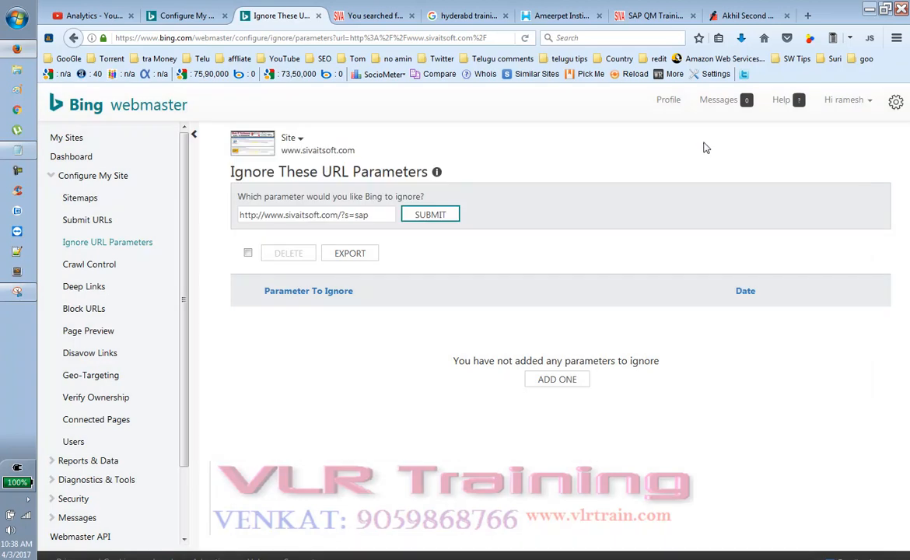
Shorten the entered address to s=sap, try to submit it as the ignored parameter, and dismiss the message.
left_click_drag(342, 215, 240, 216)
key("BackSpace")
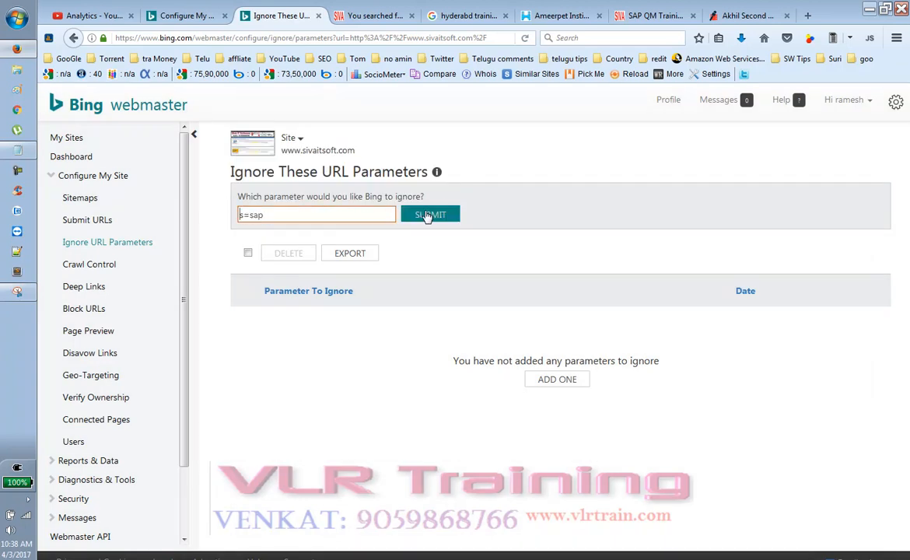
left_click(426, 217)
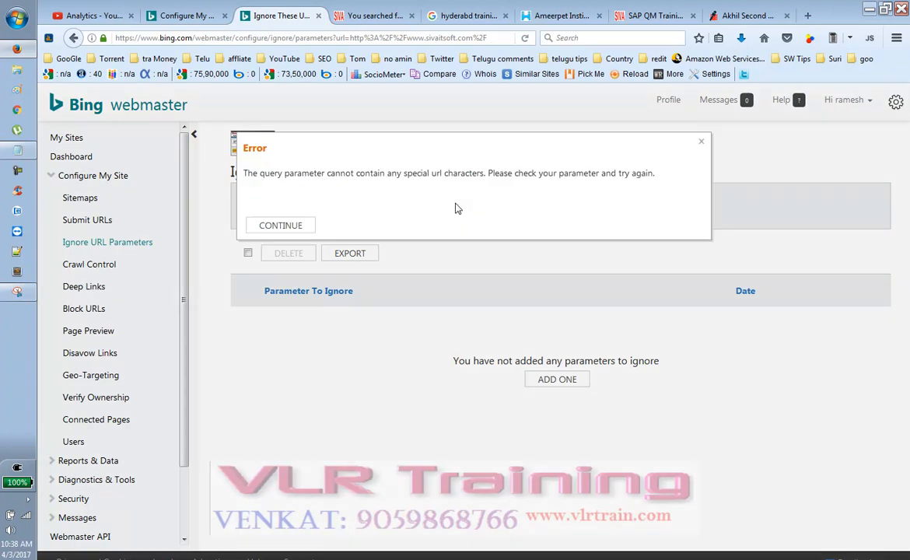
left_click(699, 145)
Trim the entry to sap and submit it as a URL parameter to ignore.
left_click_drag(250, 214, 214, 218)
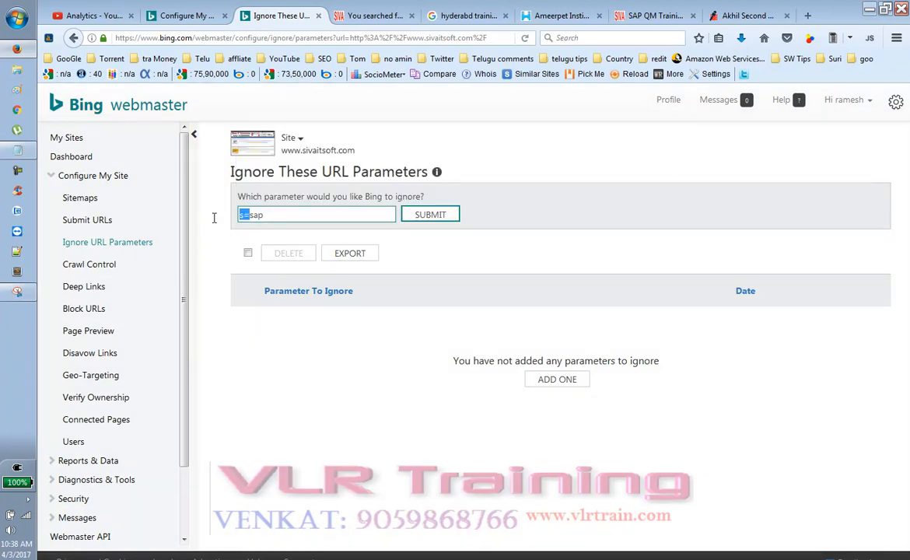
key("BackSpace")
left_click(414, 218)
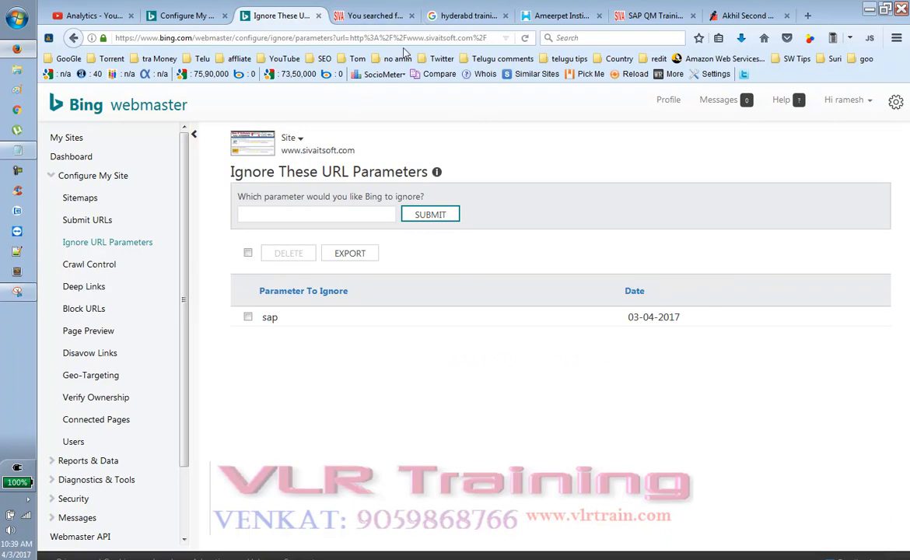
Open the SAP MM Training Course Content post from the site's search results, examine its address, and return to Ignore URL Parameters.
left_click(435, 16)
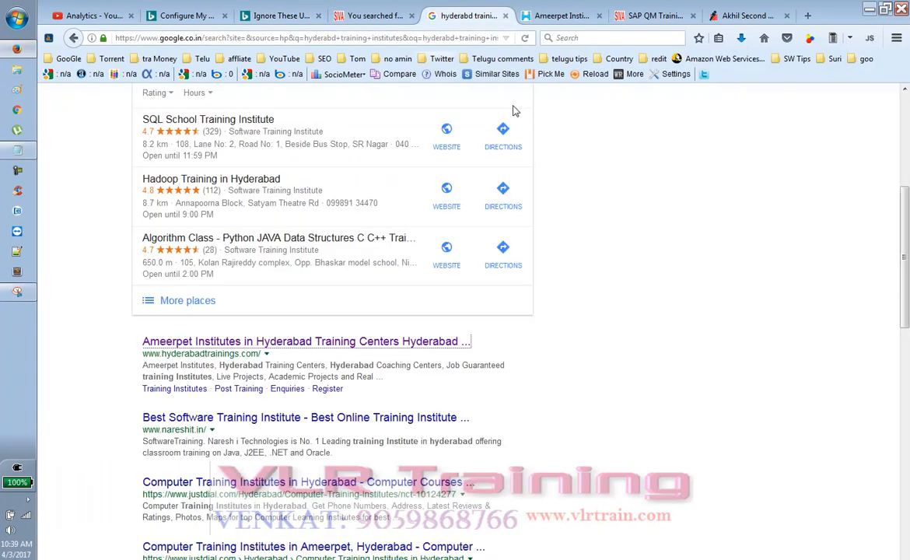
left_click(354, 15)
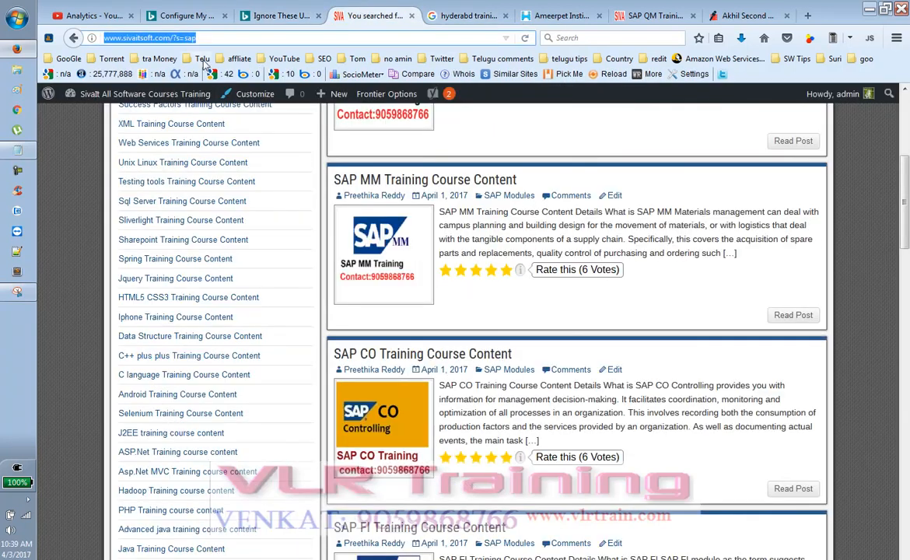
left_click(388, 175)
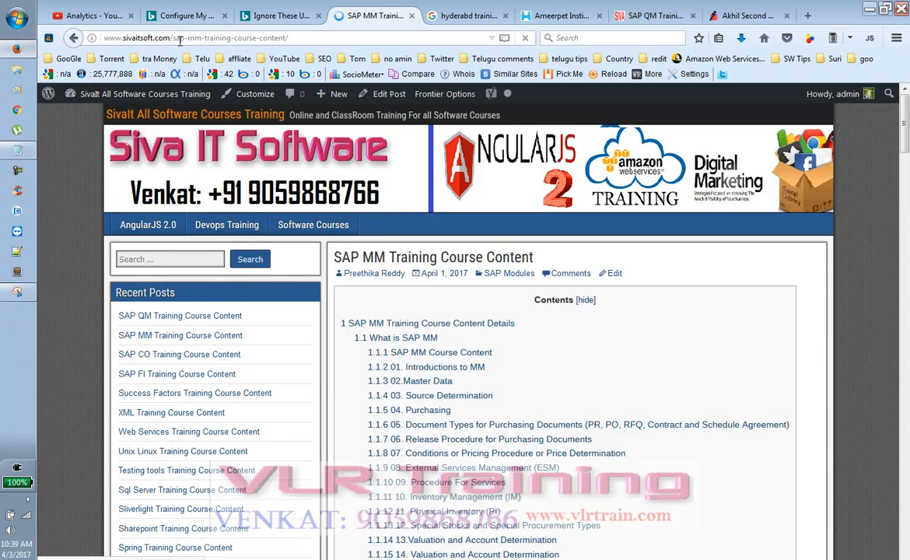
left_click(179, 41)
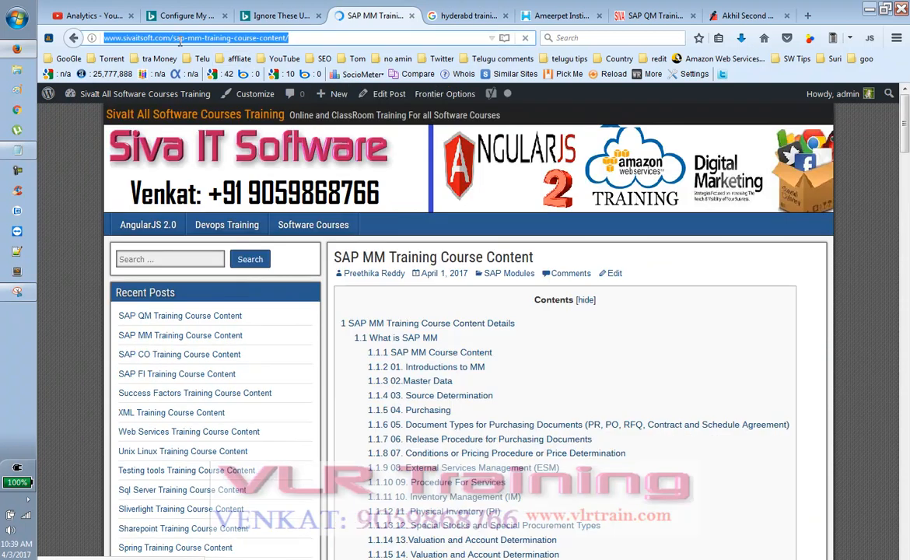
left_click(264, 15)
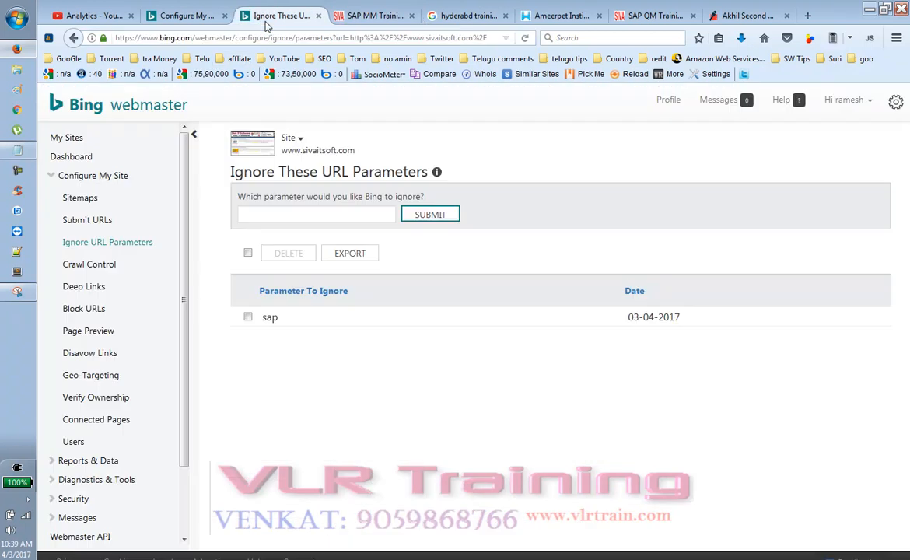
Select the sap entry among the ignored URL parameters and delete it.
left_click(247, 253)
left_click(283, 255)
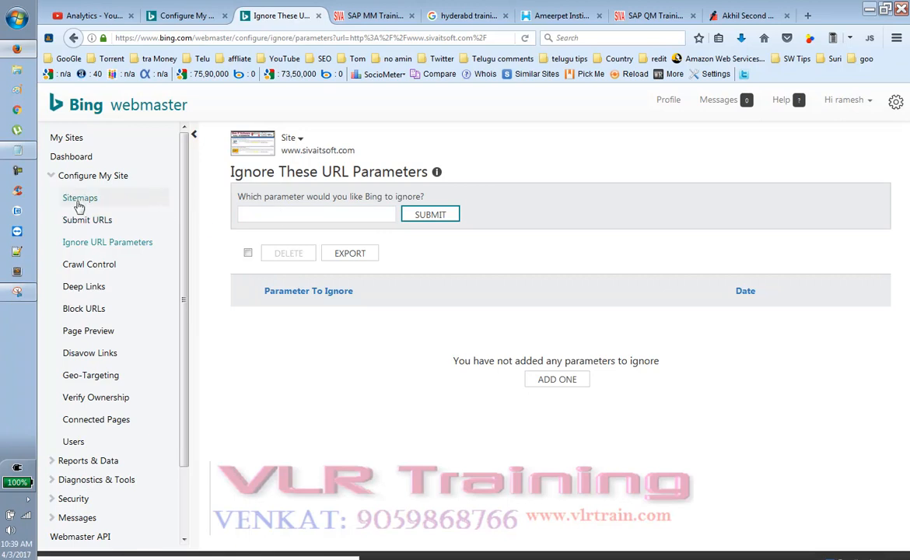
Copy the names of the Sitemaps, Submit URLs and Ignore URL Parameters entries under Configure My Site.
left_click_drag(54, 194, 145, 246)
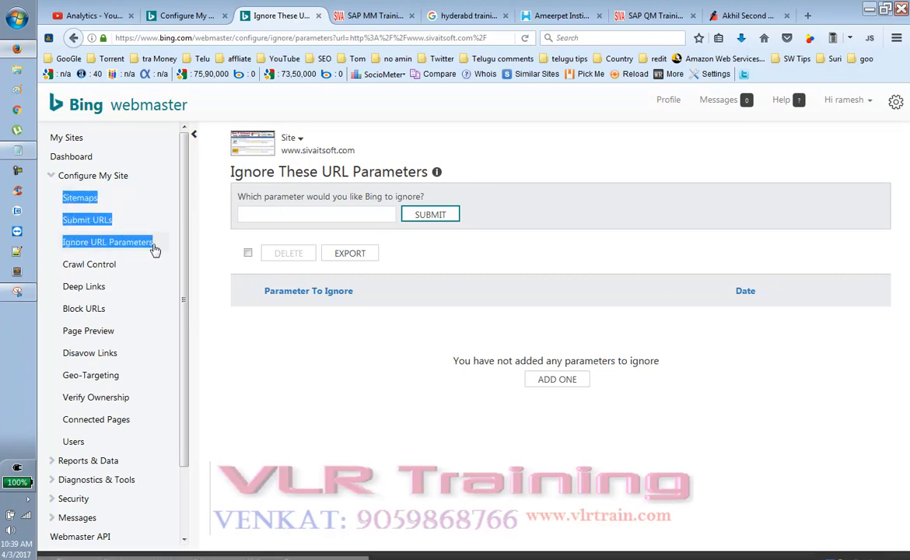
right_click(99, 235)
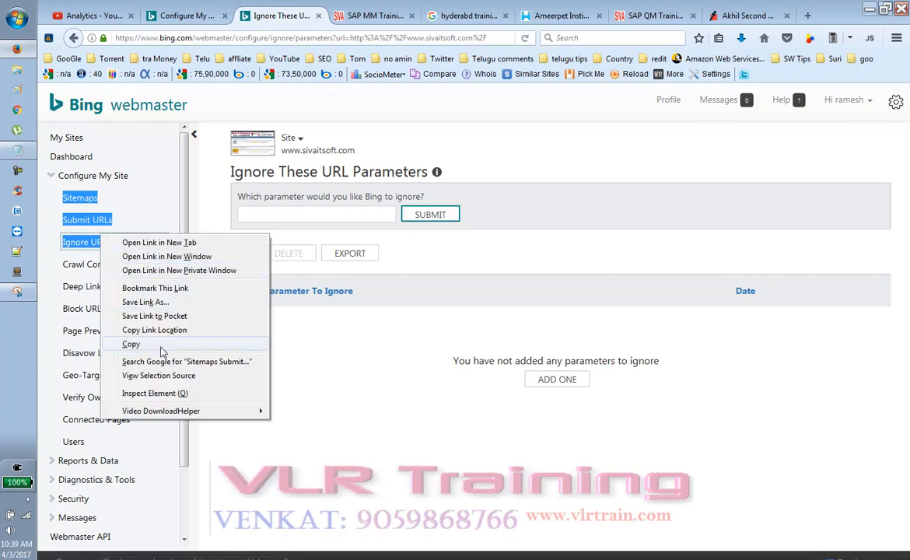